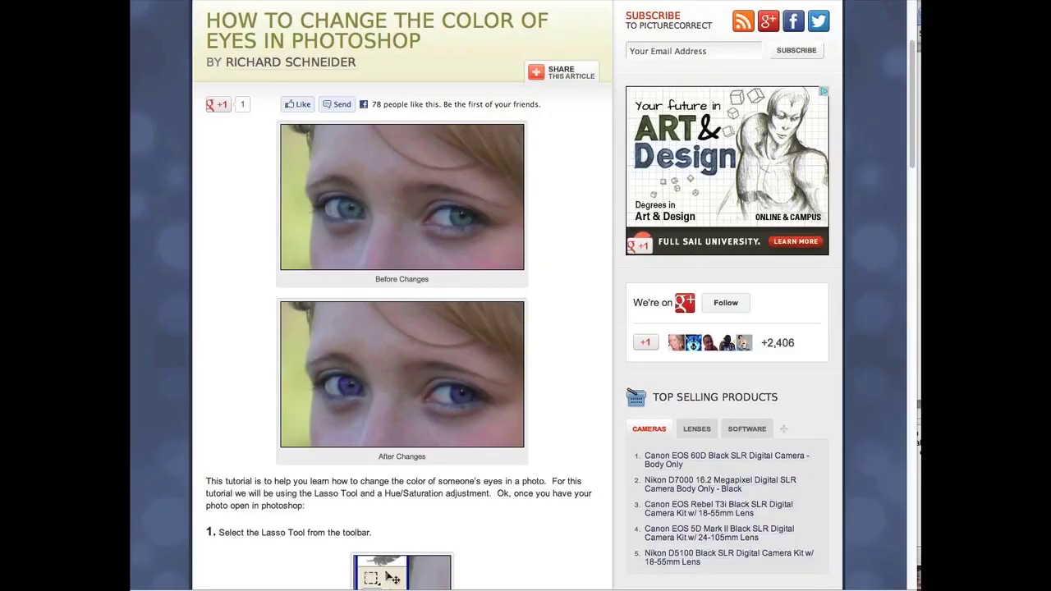
Step: Read through the eye color change tutorial, from its before and after images to the Hue/Saturation adjustment
scroll(488, 174, down, 5)
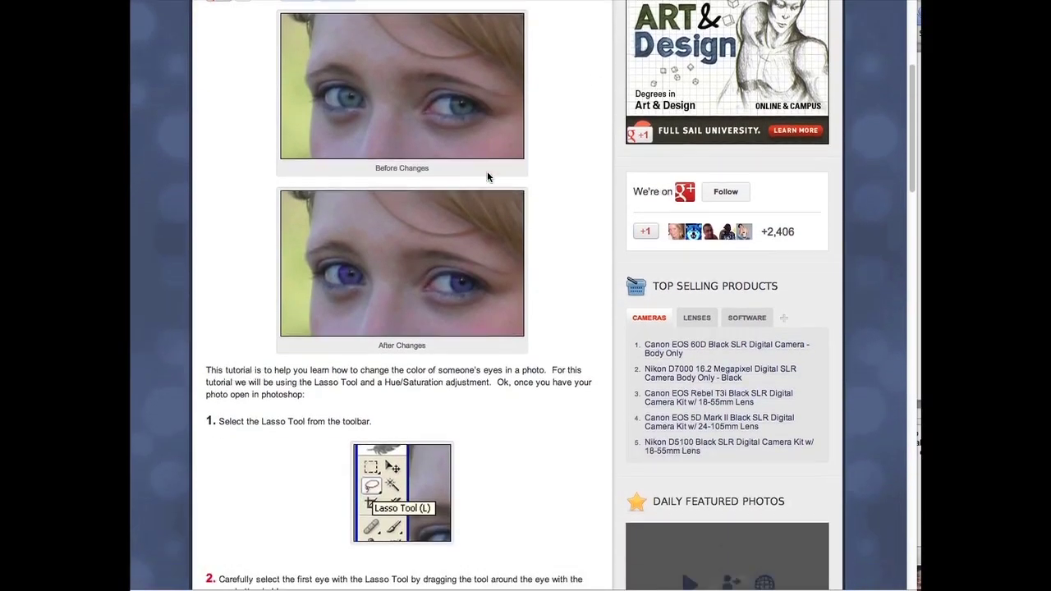
scroll(498, 238, down, 3)
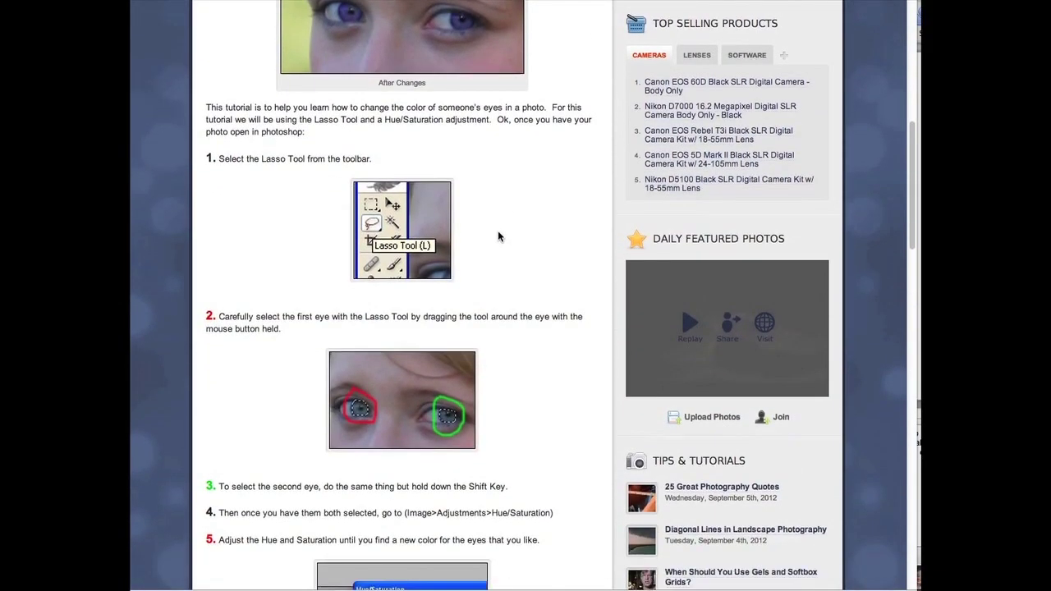
scroll(497, 249, down, 3)
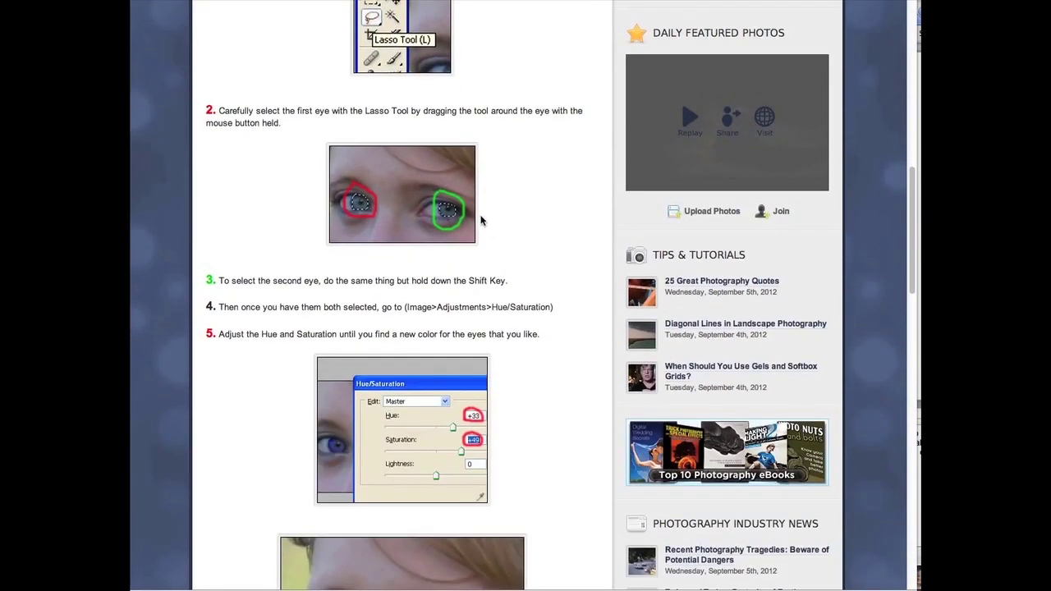
scroll(559, 261, down, 5)
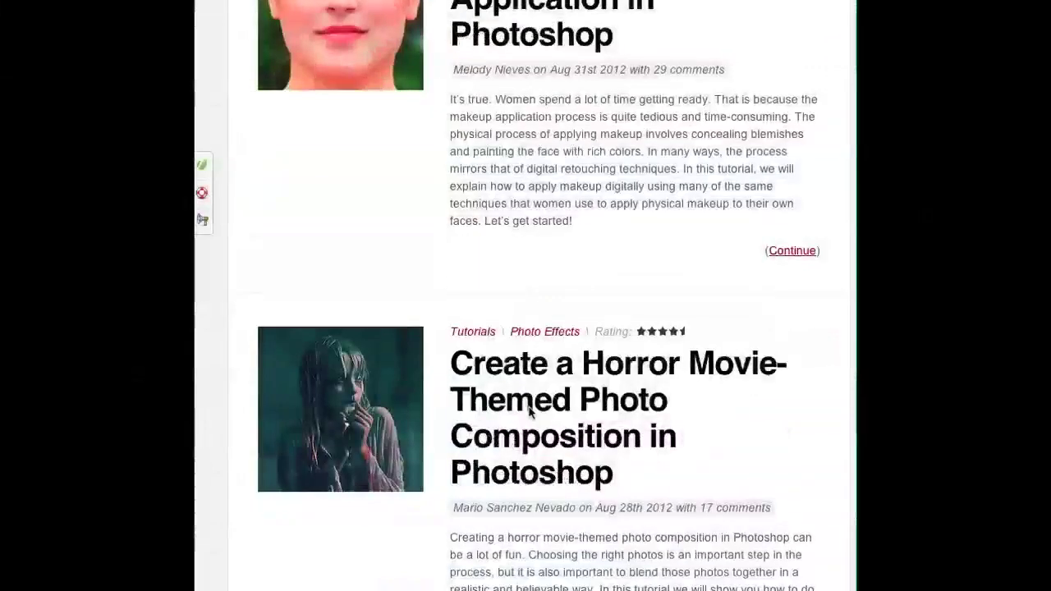
Step: Browse the Photoshop tutorial listing and choose the suggested search term "landscape" in the site search
scroll(540, 468, down, 10)
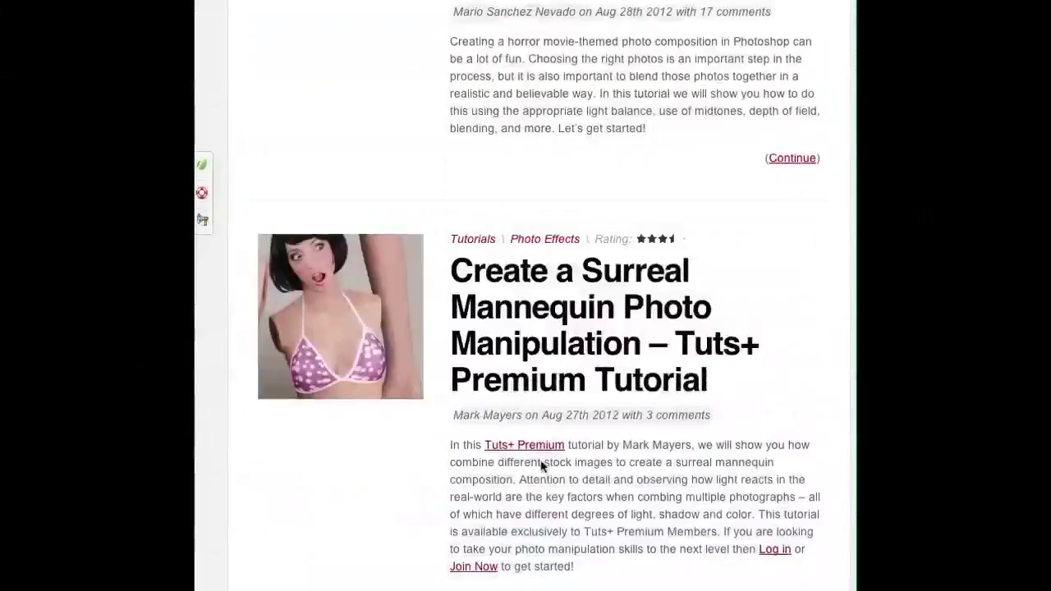
scroll(541, 468, down, 15)
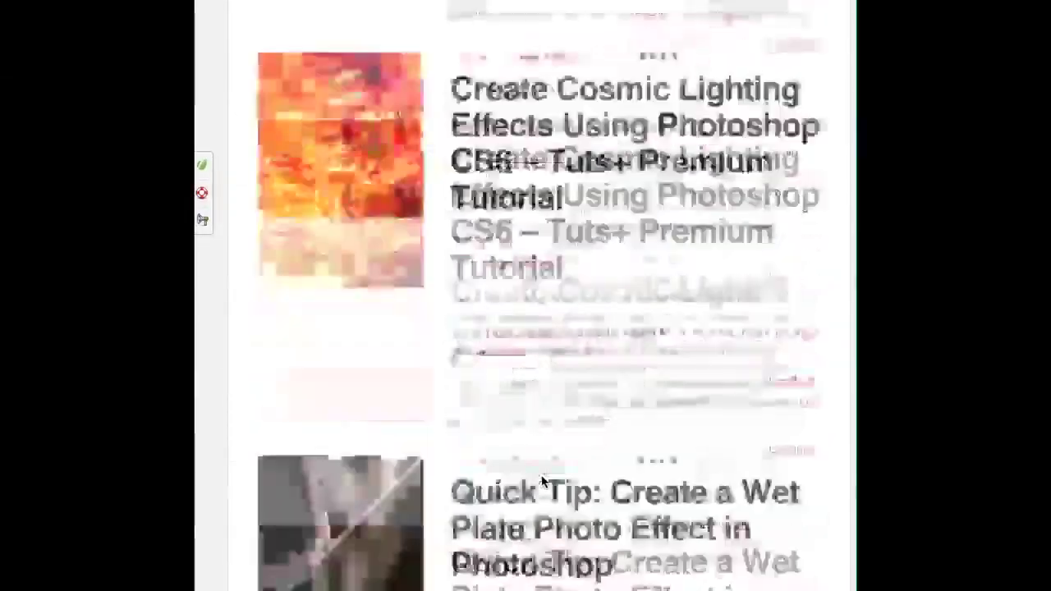
scroll(542, 481, down, 5)
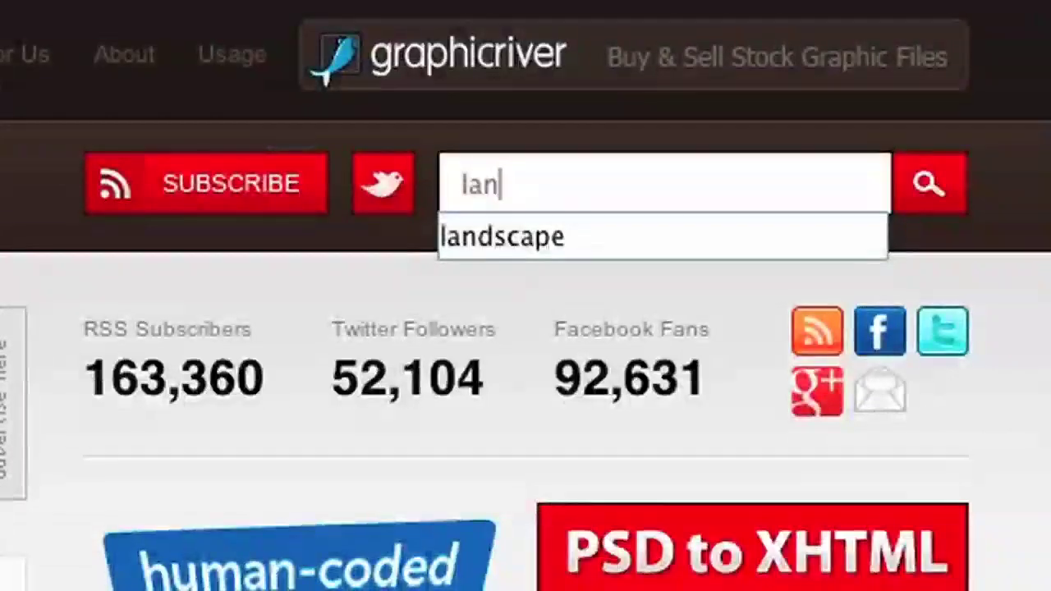
key(Down)
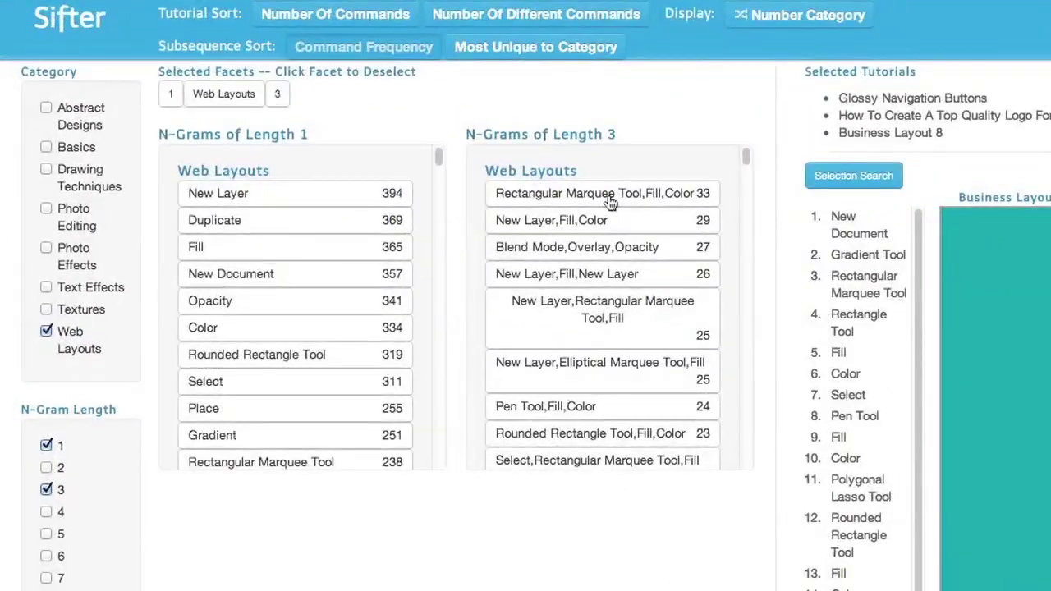
Step: Open Web Design Layout 10 from the Rectangular Marquee Tool,Fill,Color sequence, and go to the first Pen Tool command of the company logo tutorial
click(349, 142)
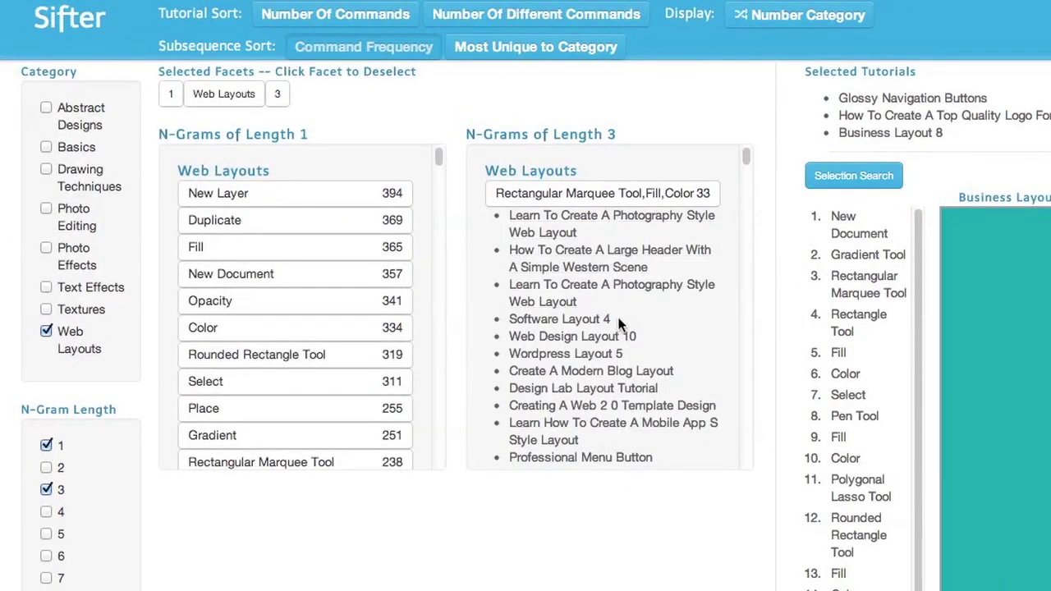
click(628, 339)
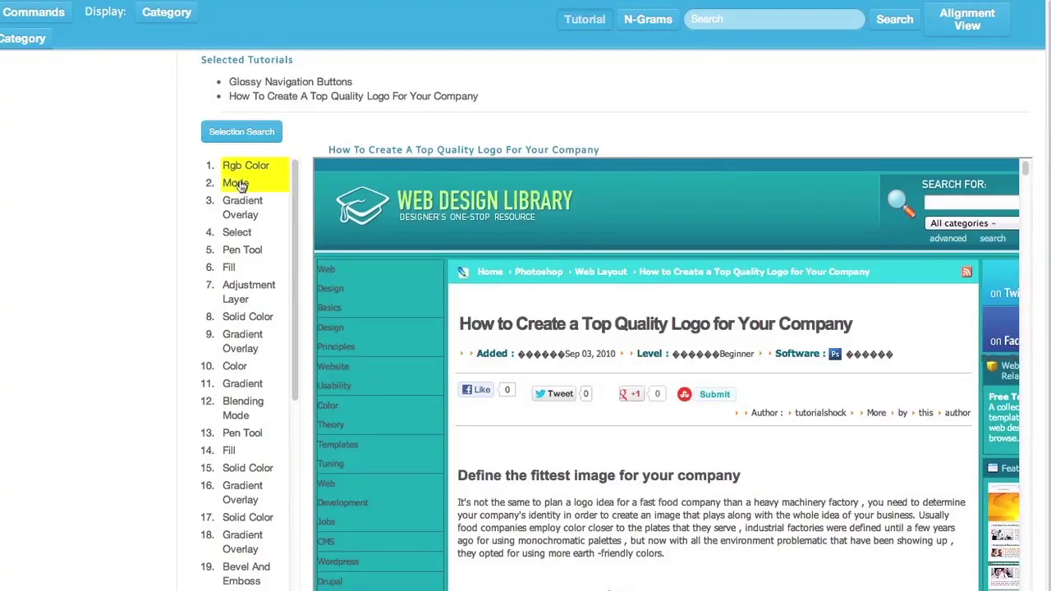
click(245, 254)
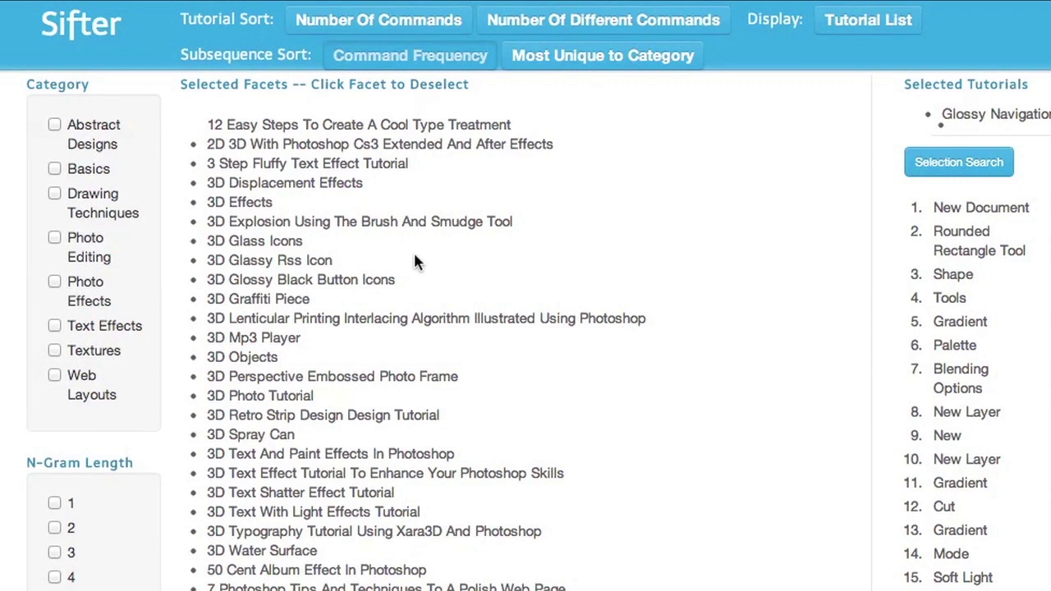
Step: Filter the tutorials to the Web Layouts category and open How To Create A Top Quality Logo For Your Company from the full list
click(54, 376)
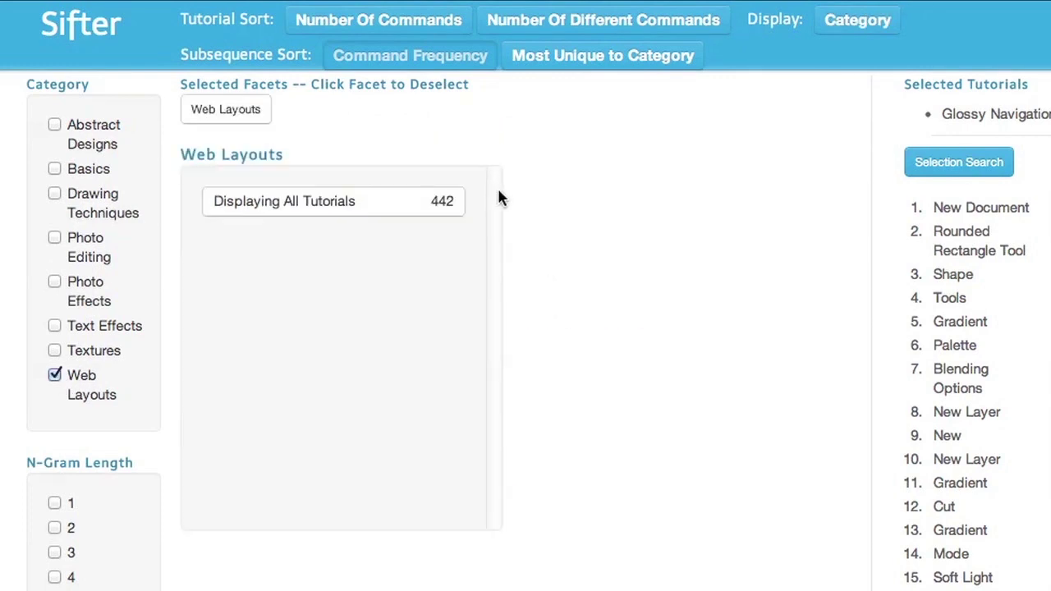
click(408, 203)
scroll(500, 188, down, 5)
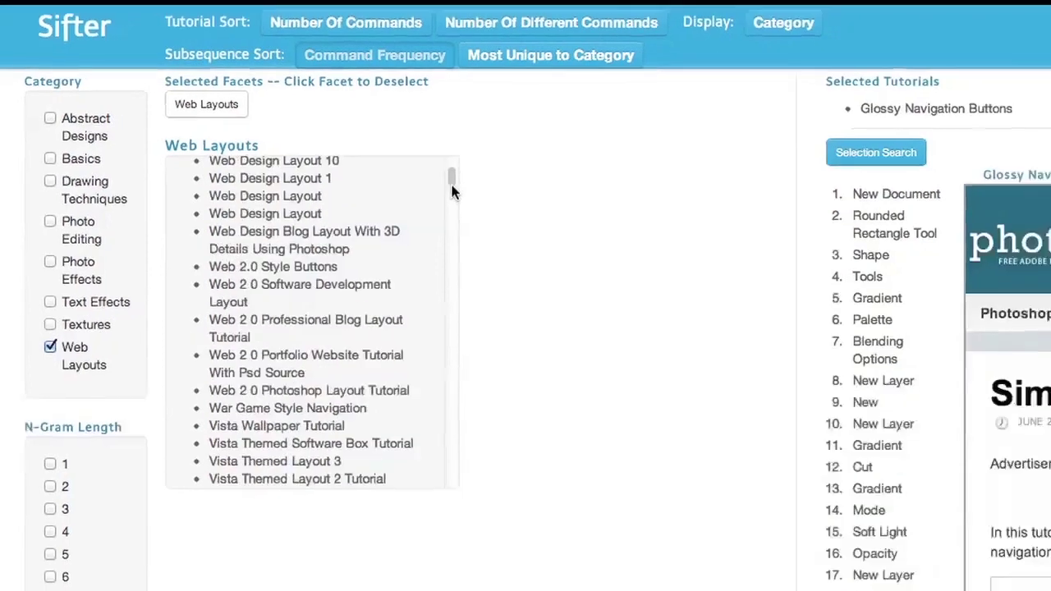
scroll(453, 191, down, 10)
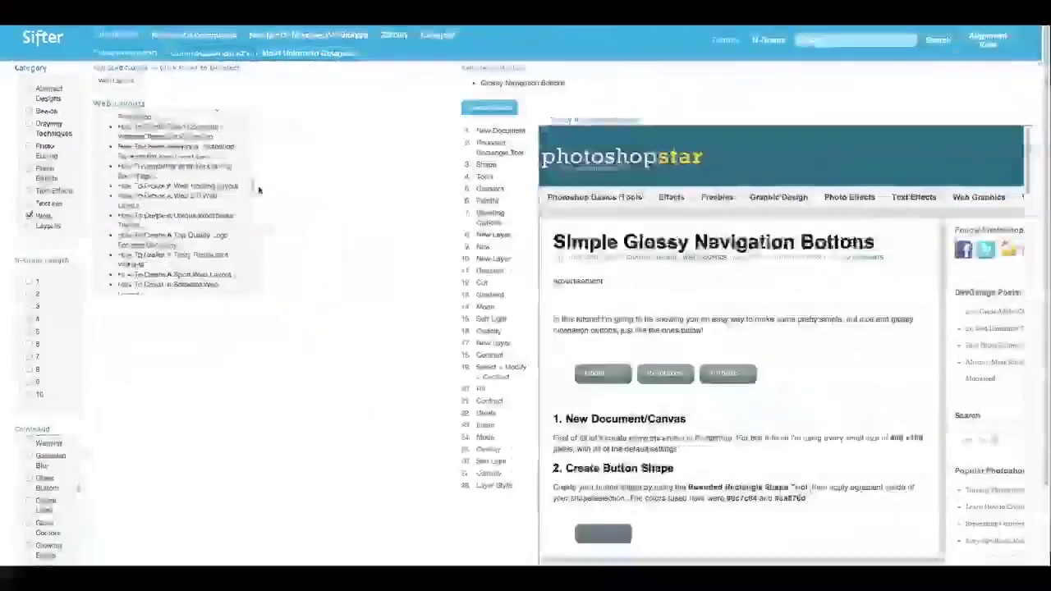
click(220, 180)
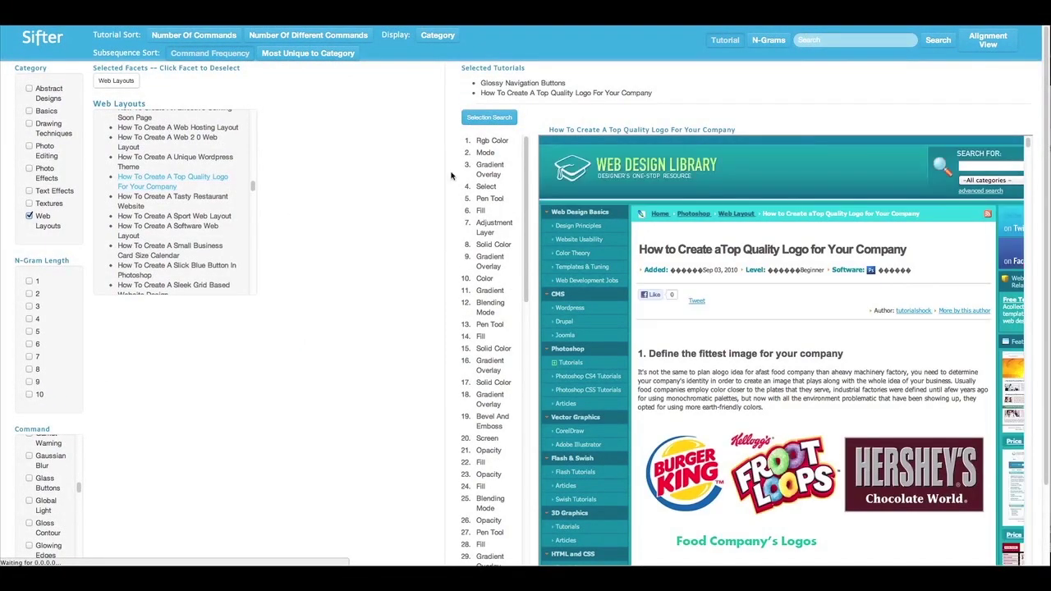
Step: View the logo tutorial's passages for the Rgb Color, Select and first two Pen Tool commands
click(485, 141)
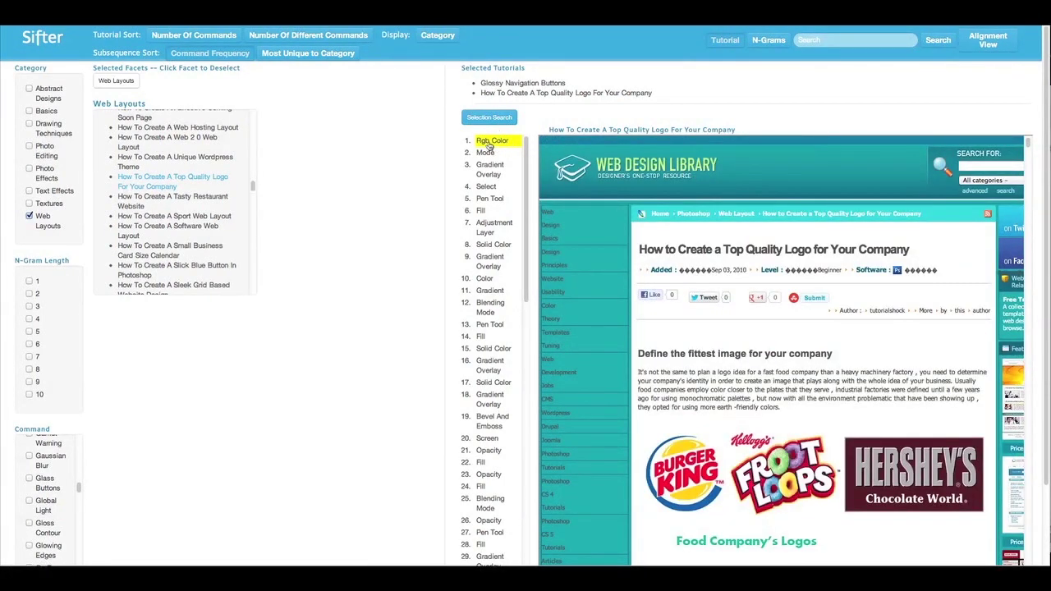
click(487, 188)
click(490, 199)
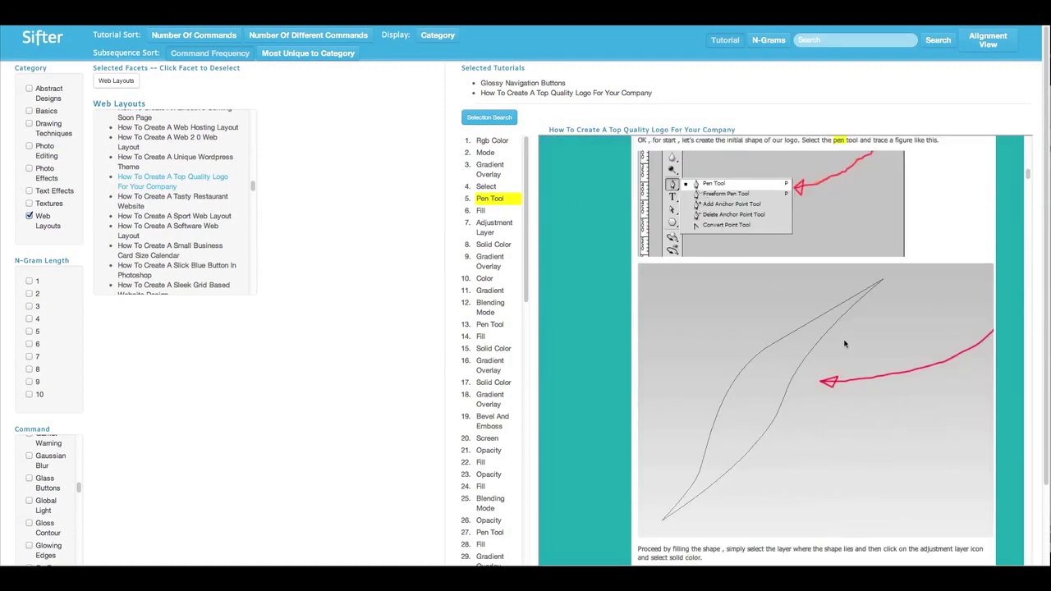
click(493, 325)
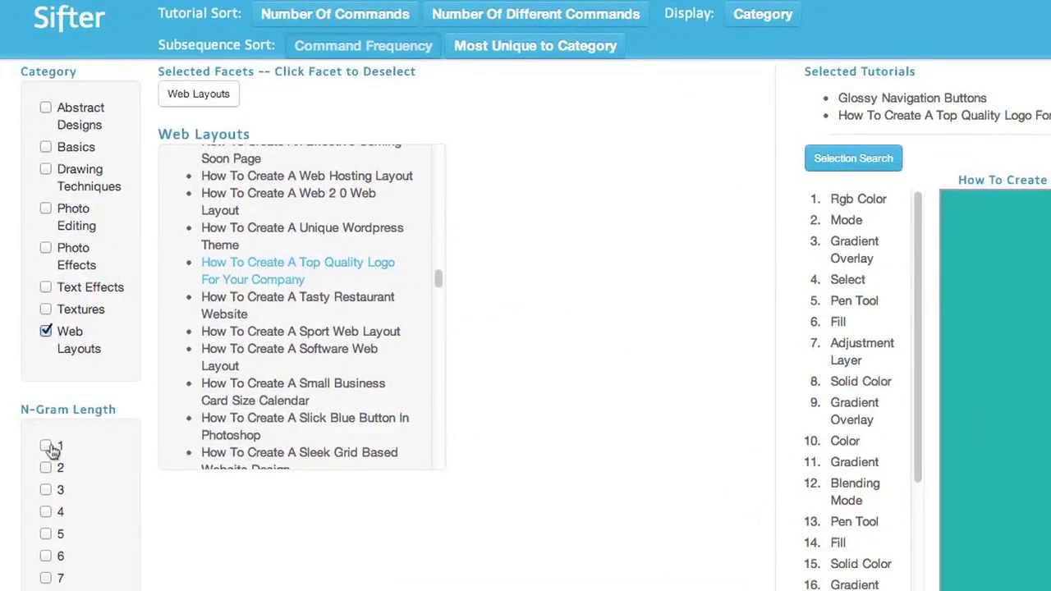
Step: Show the Web Layouts n-grams of length 1 sorted by Most Unique to Category, and list the tutorials under Paragraph
click(46, 448)
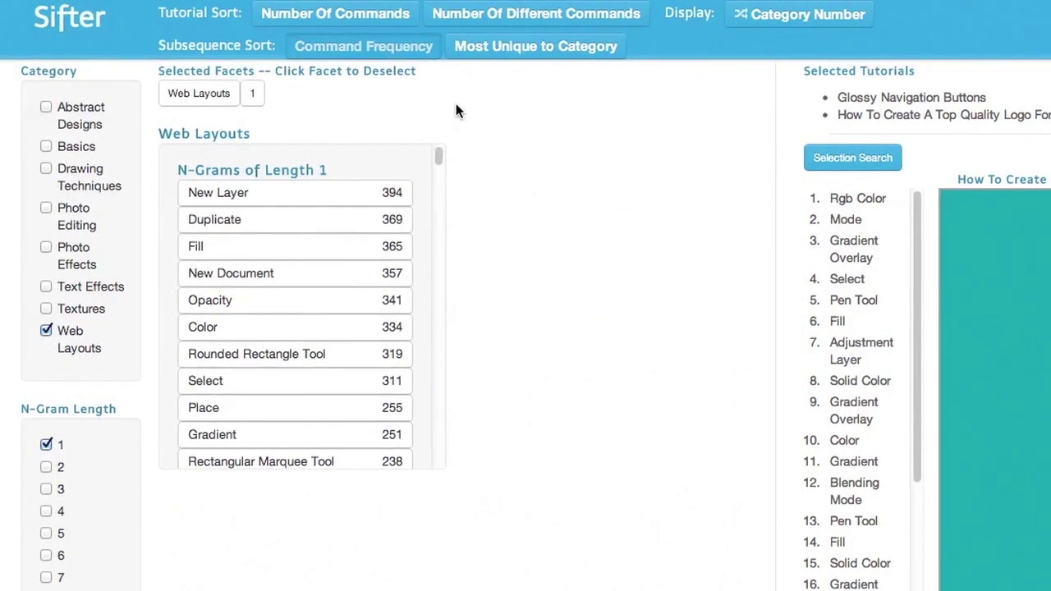
click(498, 56)
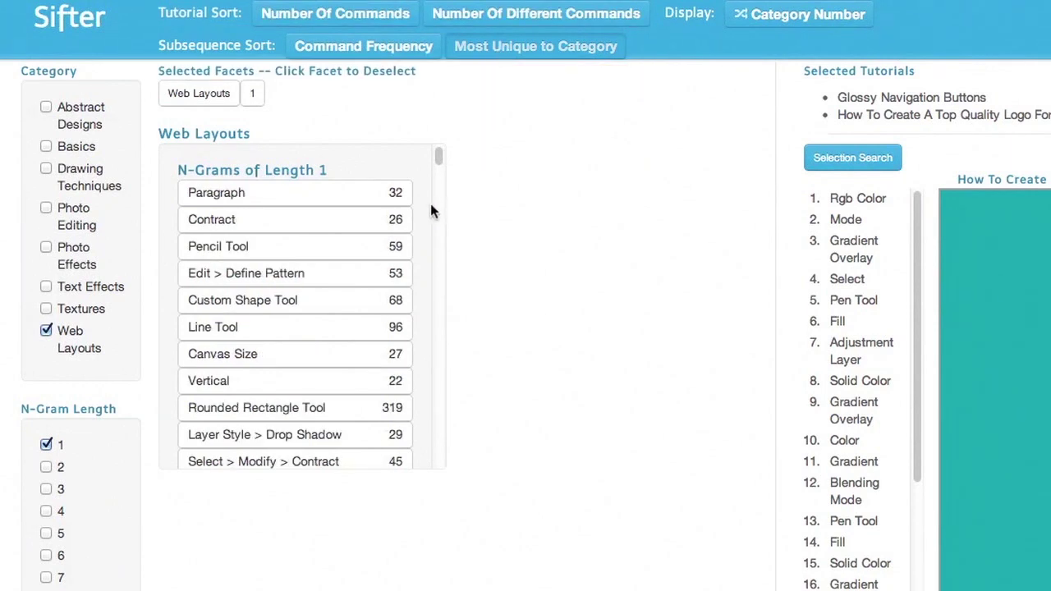
click(352, 205)
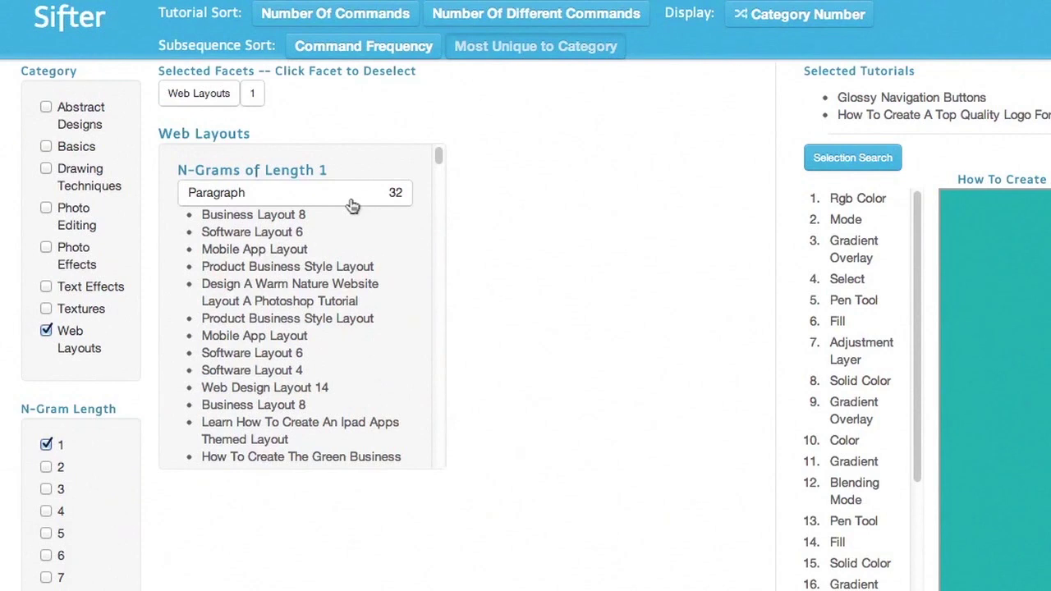
click(351, 205)
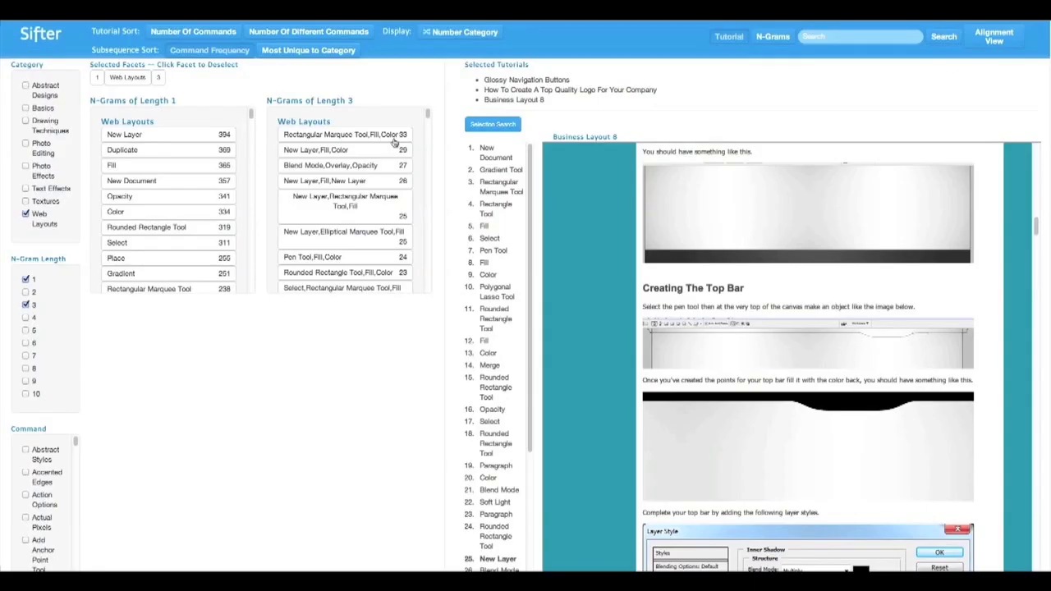
Step: Open Web Design Layout 10 from the Rectangular Marquee Tool,Fill,Color sequence and go to its second Rectangular Marquee Tool command
click(691, 195)
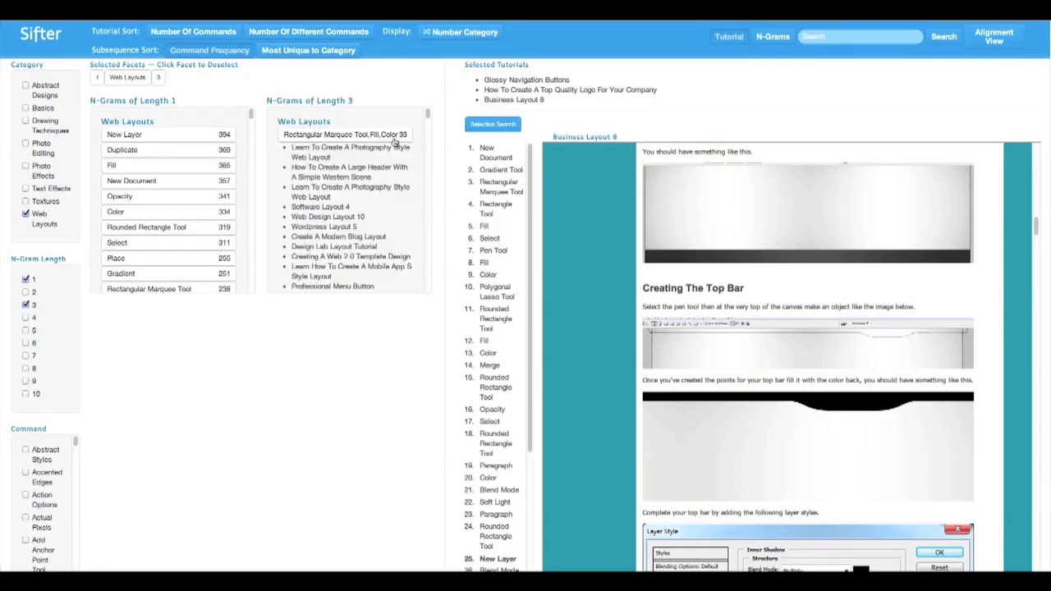
click(362, 219)
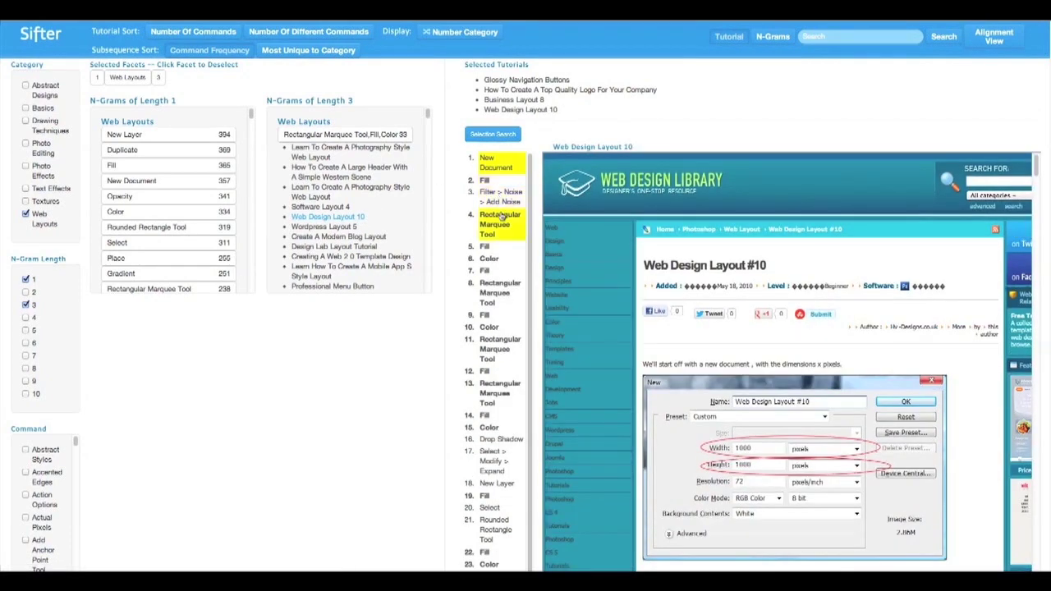
click(500, 289)
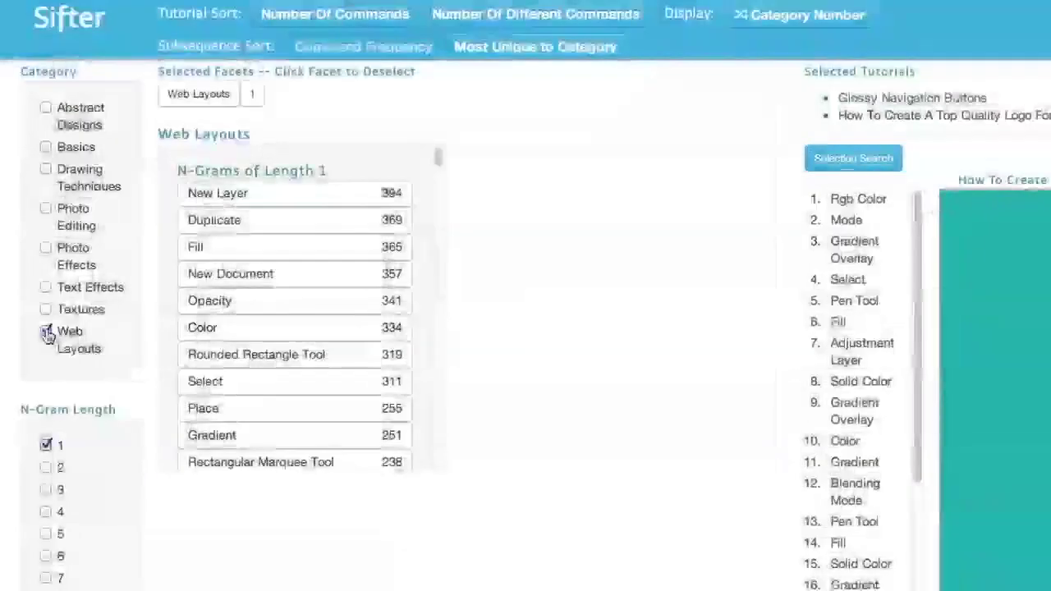
Step: Remove the Web Layouts category filter
click(47, 332)
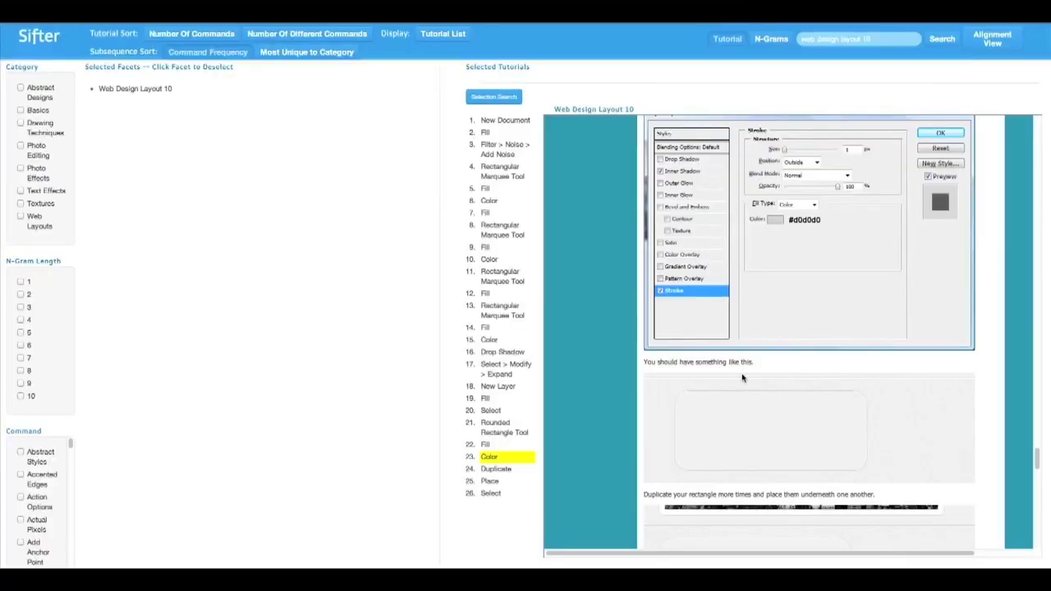
Step: Search for the Rounded Rectangle Tool, Fill, Color sequence from Web Design Layout 10 and choose Learn To Create A Photography Style Web Layout among the matches
drag(493, 433, 495, 460)
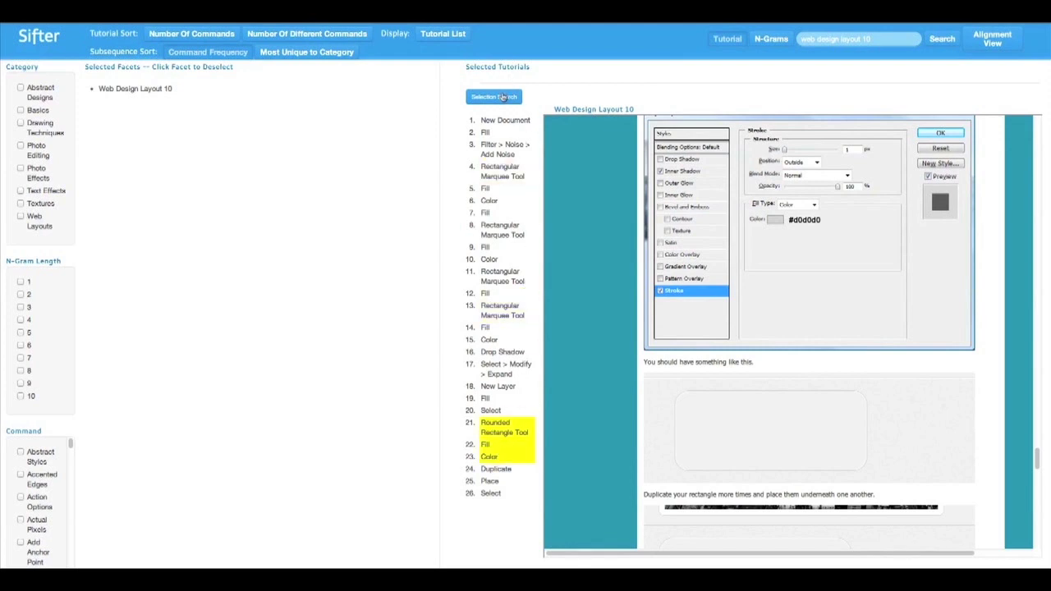
click(502, 98)
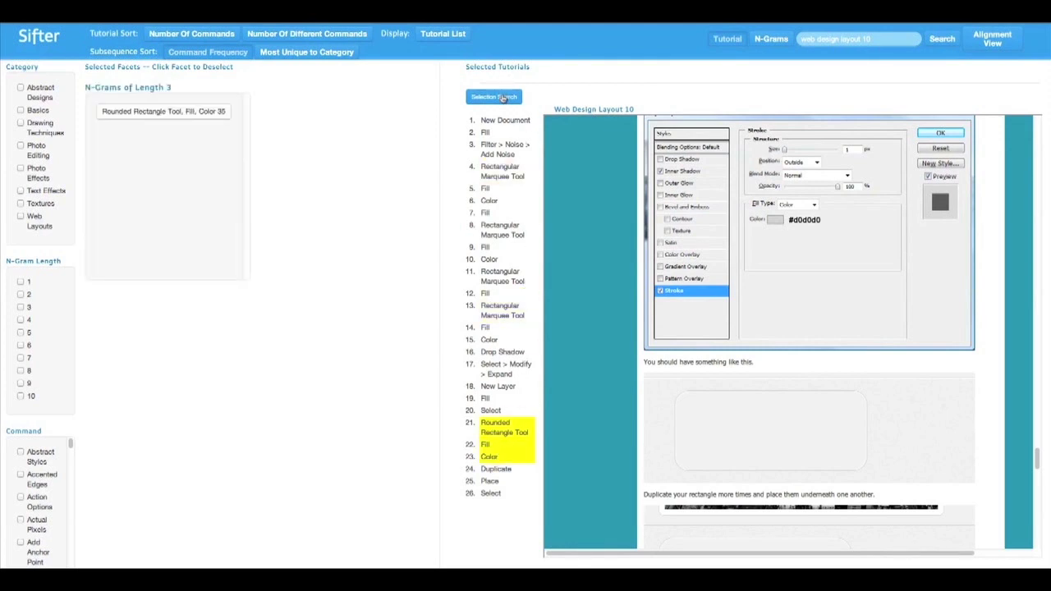
click(225, 115)
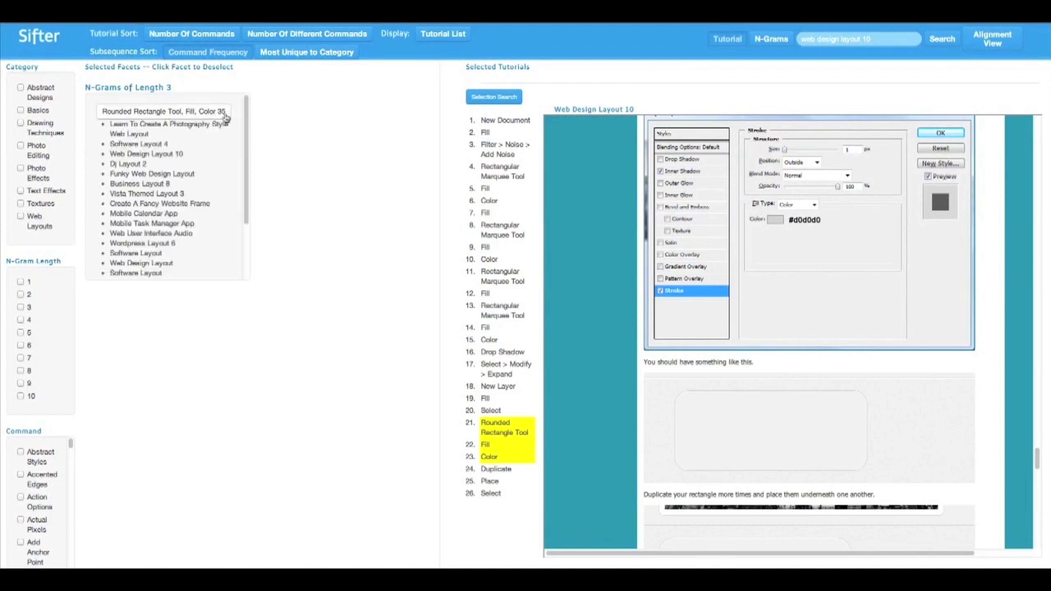
click(222, 127)
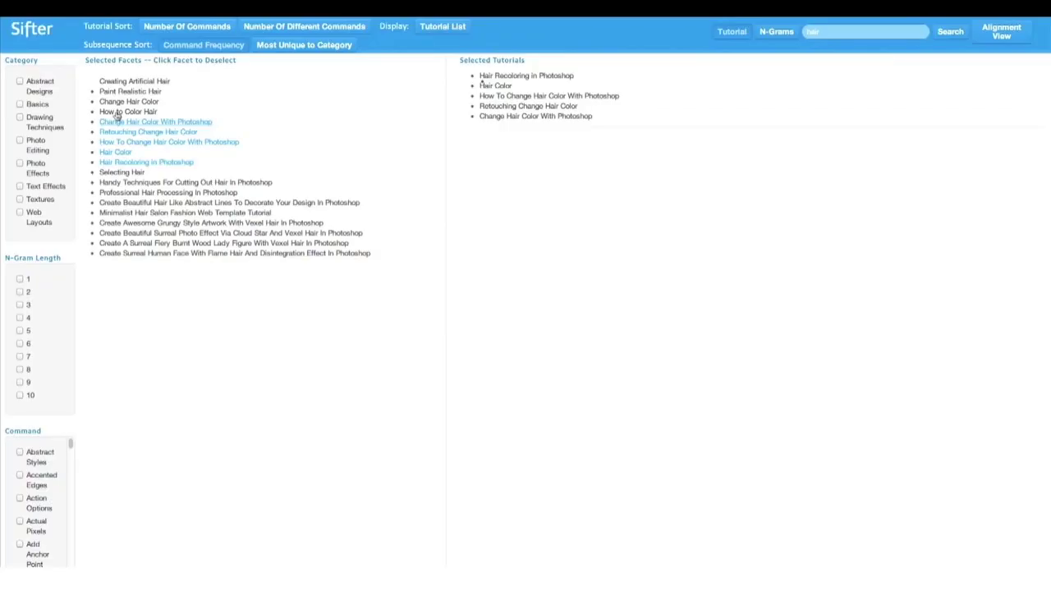
Step: Add How to Color Hair and Change Hair Color to the selected tutorials, and compare the selection in Alignment View with the Pairwise Layout
click(119, 111)
click(118, 105)
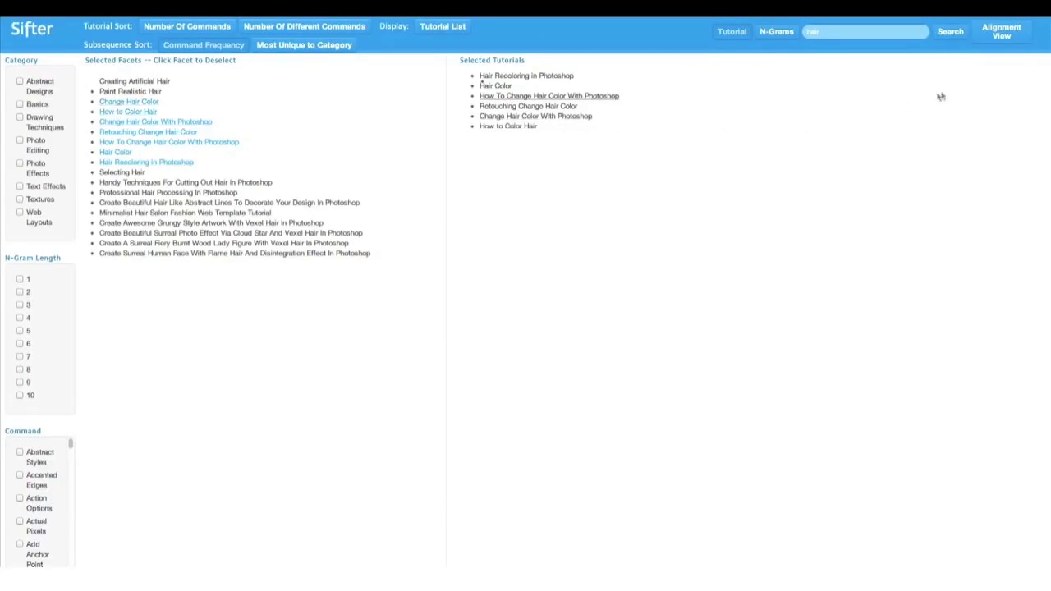
click(1001, 33)
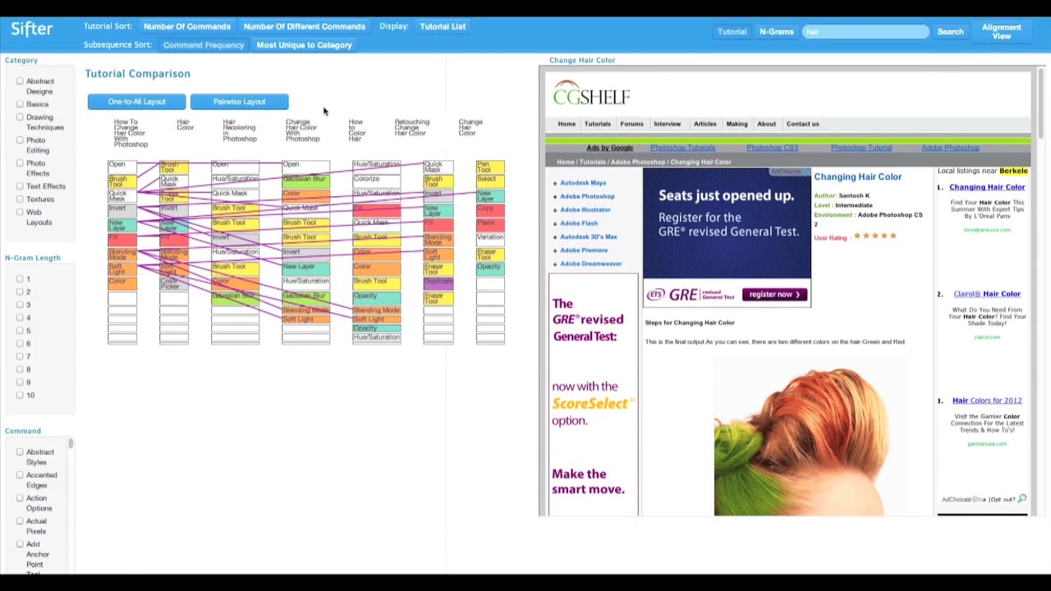
click(271, 104)
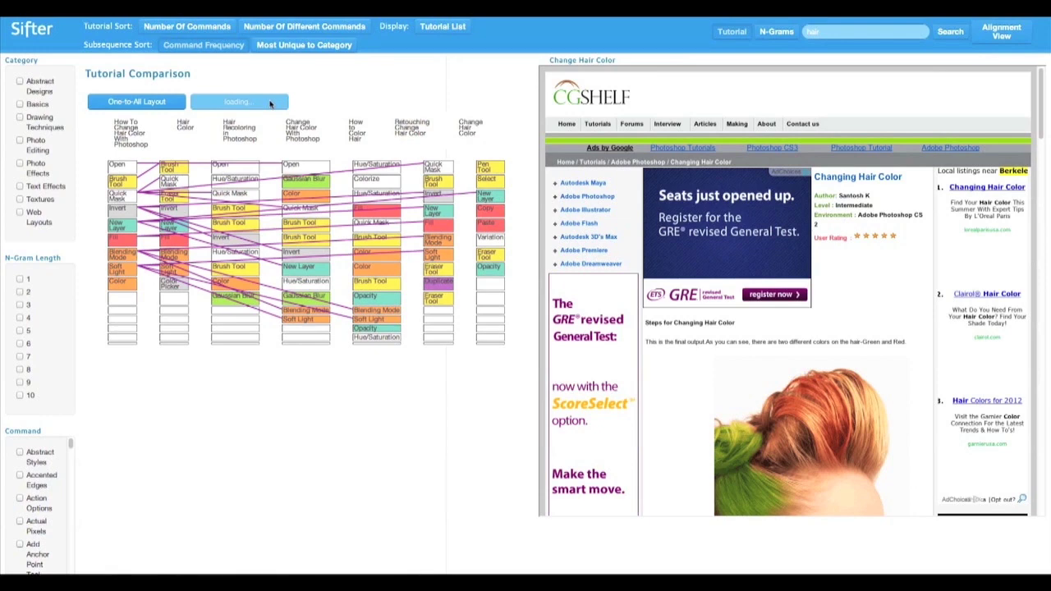